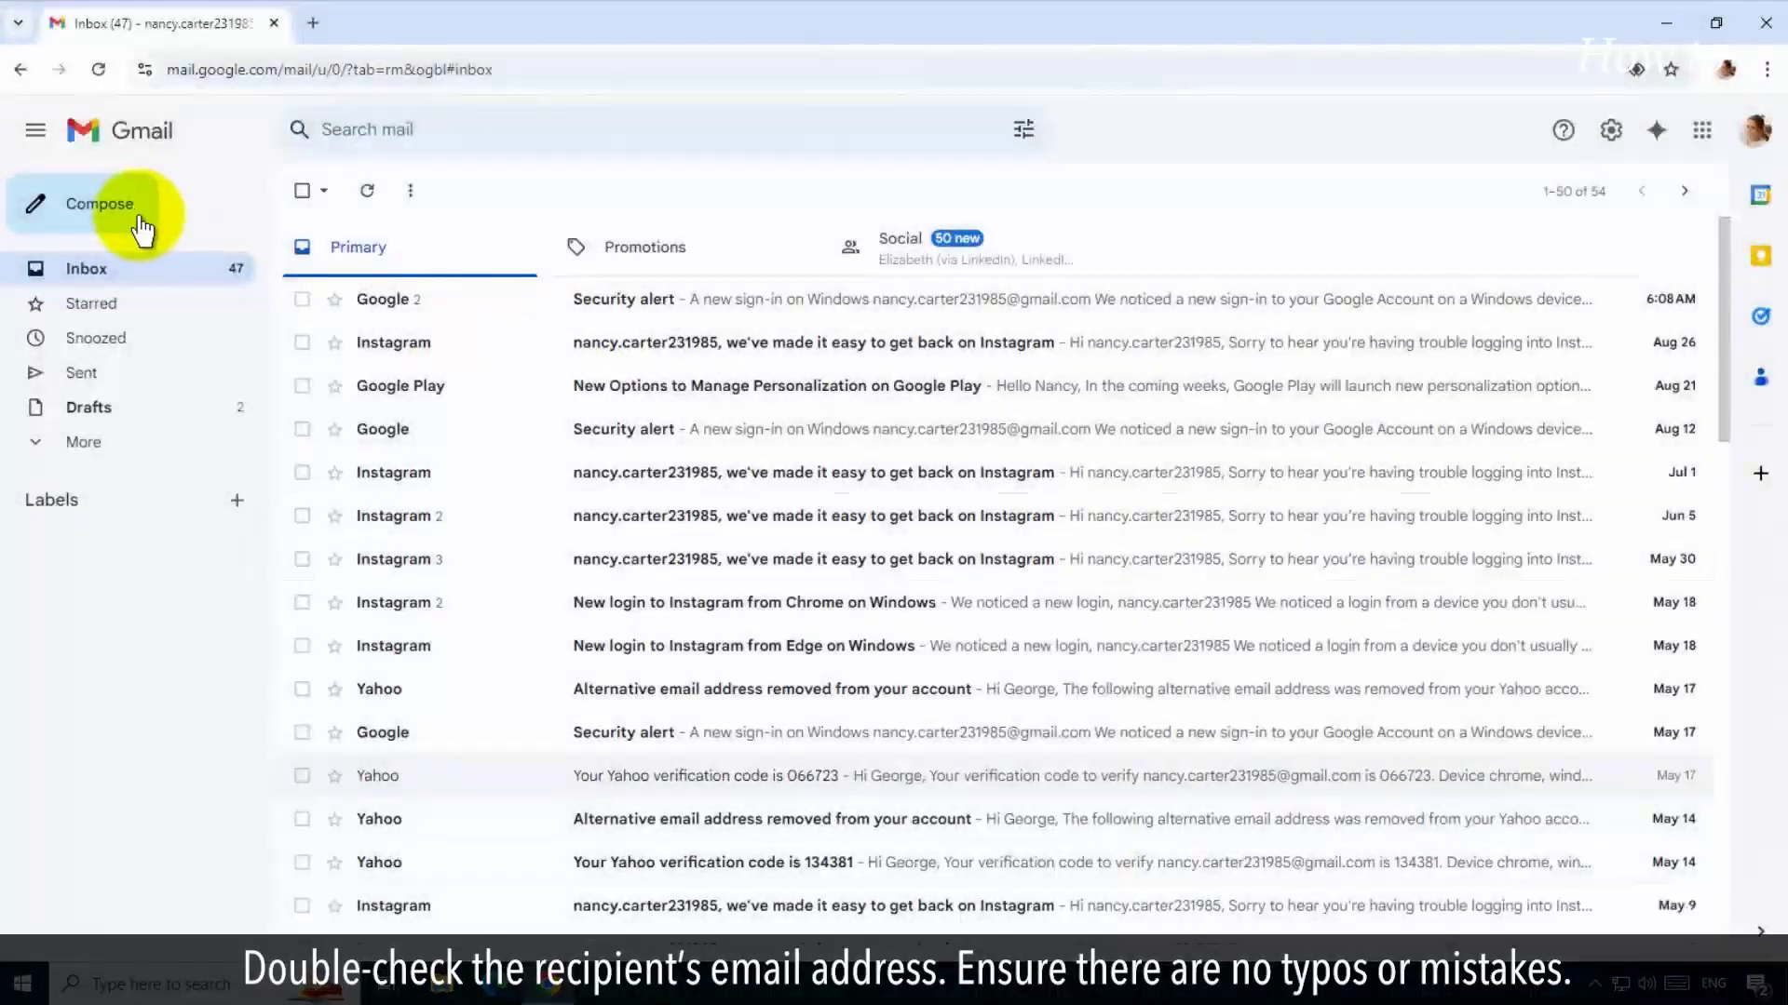
# - Start a new email and address it to Techy Adam, fixing the mistyped recipient
pyautogui.click(140, 231)
pyautogui.write('m')
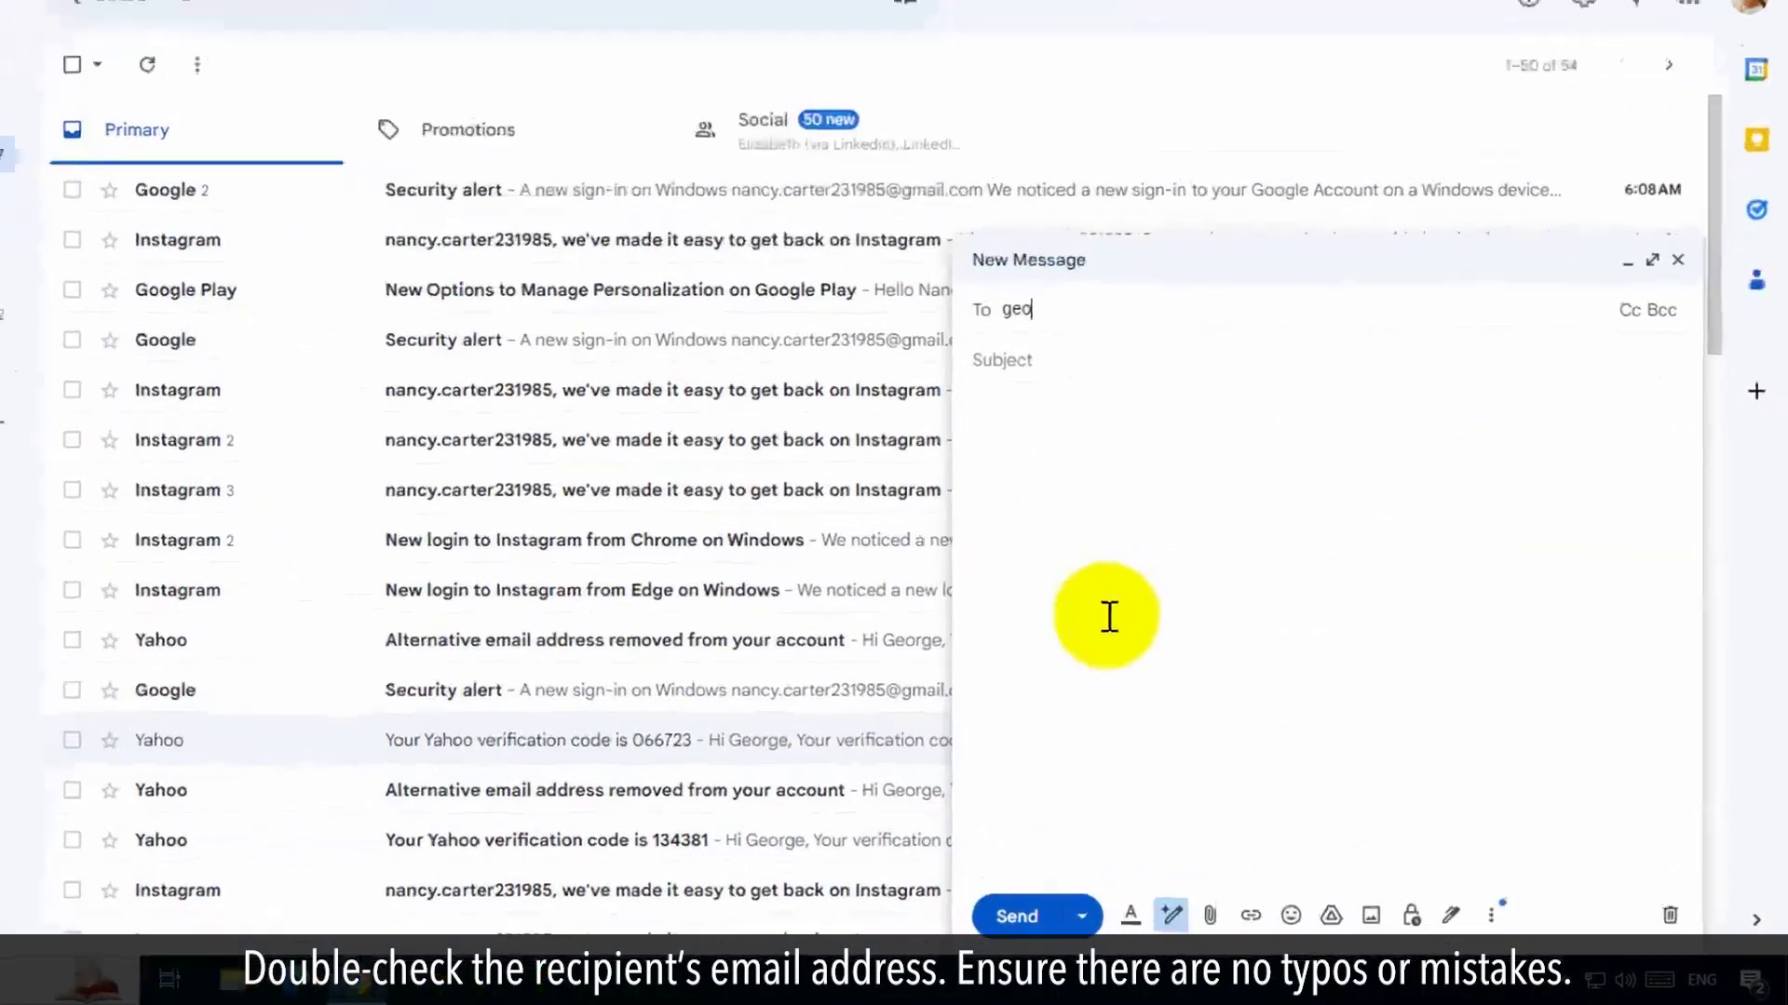
pyautogui.press('BackSpace')
pyautogui.press('BackSpace')
pyautogui.write('ad')
pyautogui.click(1049, 251)
pyautogui.moveTo(866, 171)
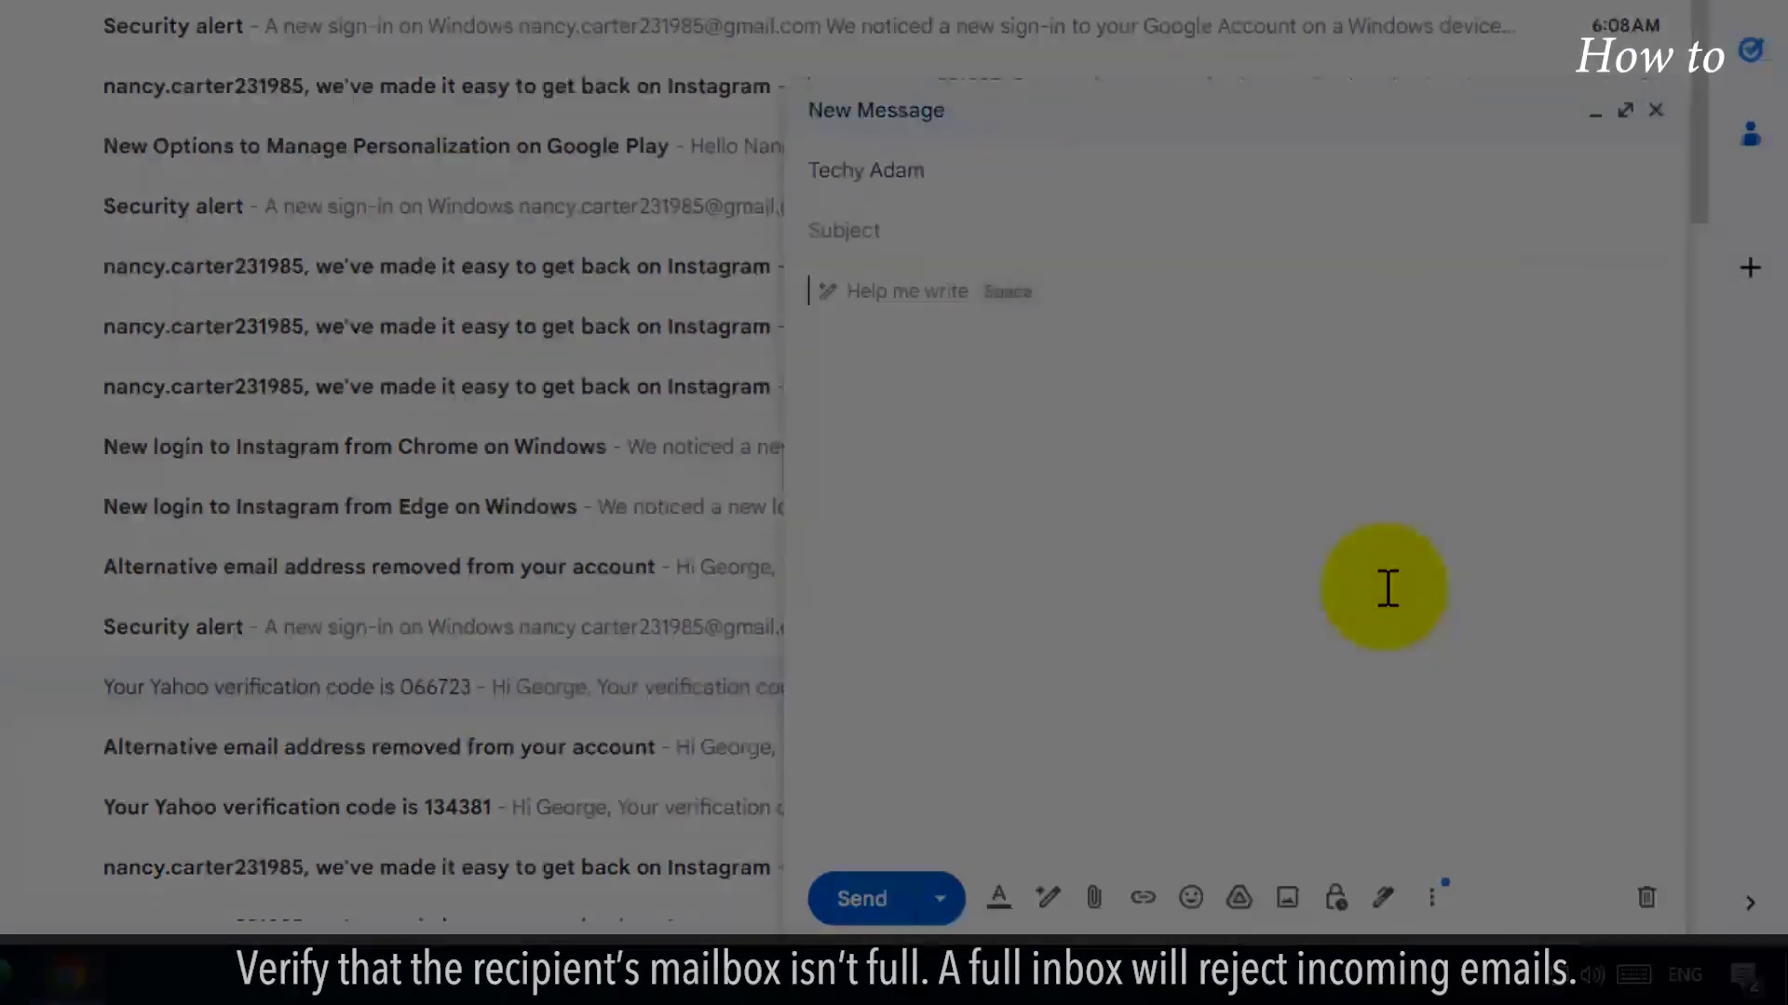
pyautogui.scroll(-1, 1624, 773)
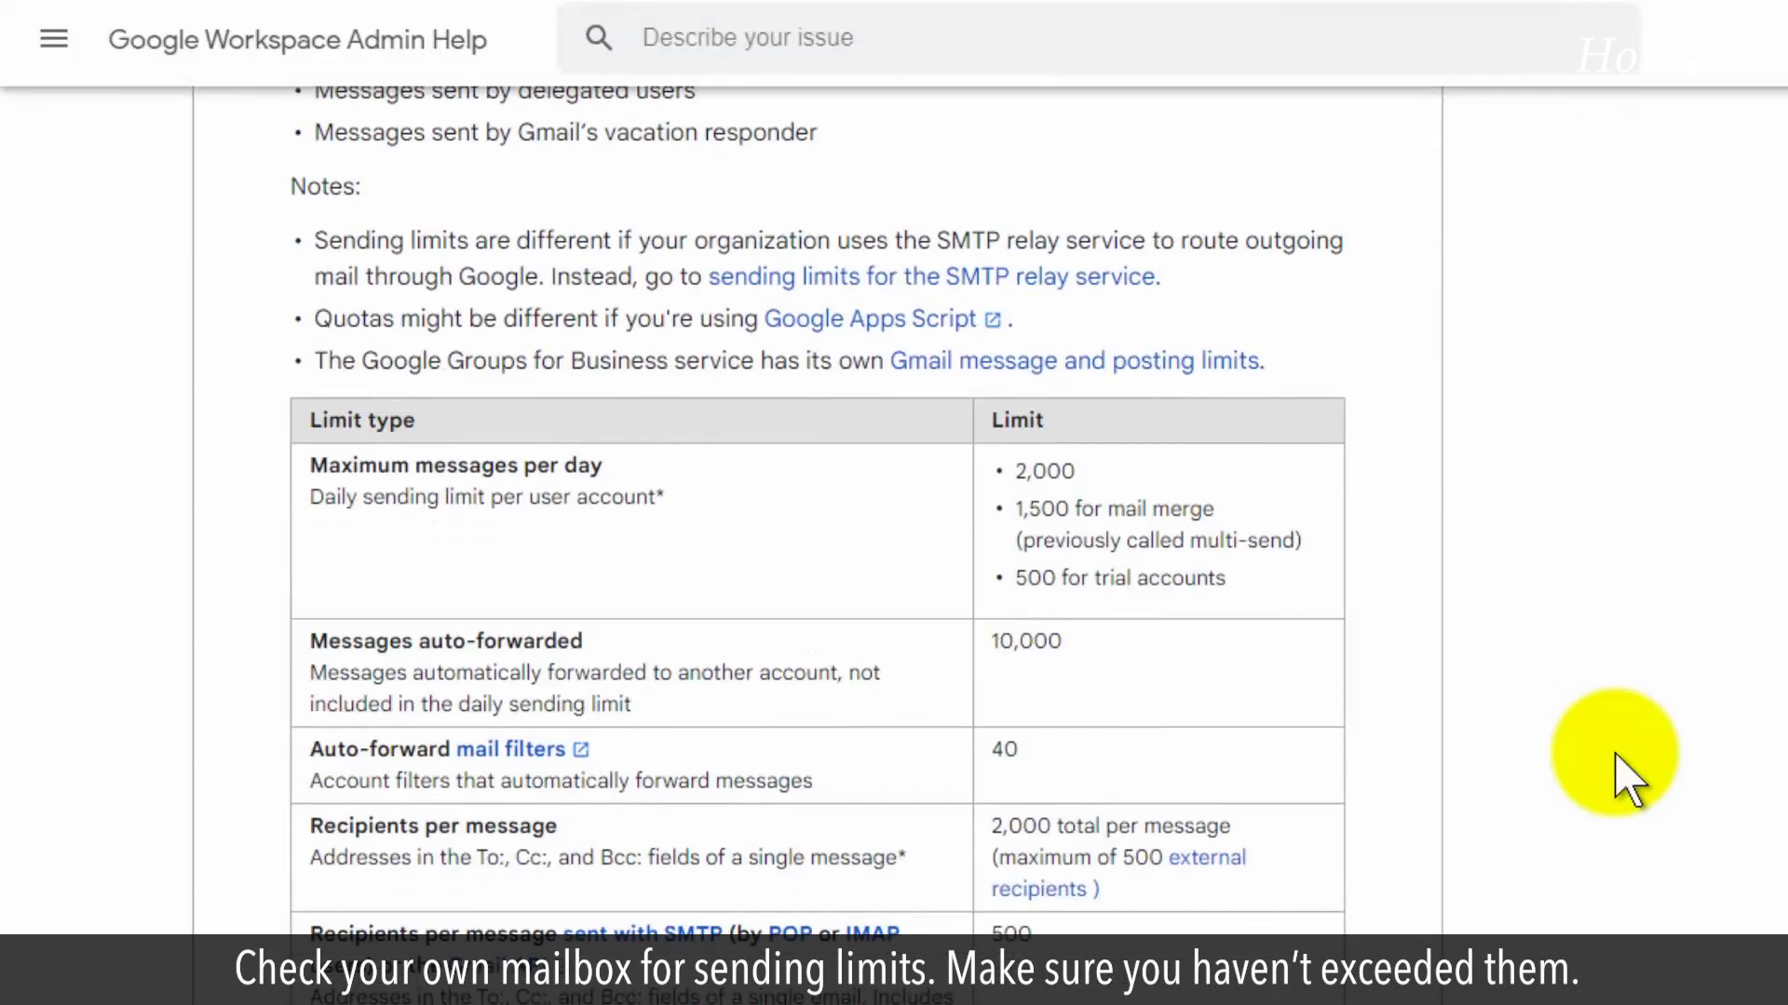
pyautogui.scroll(-1, 1624, 772)
pyautogui.scroll(-1, 1624, 773)
pyautogui.scroll(-1, 1625, 772)
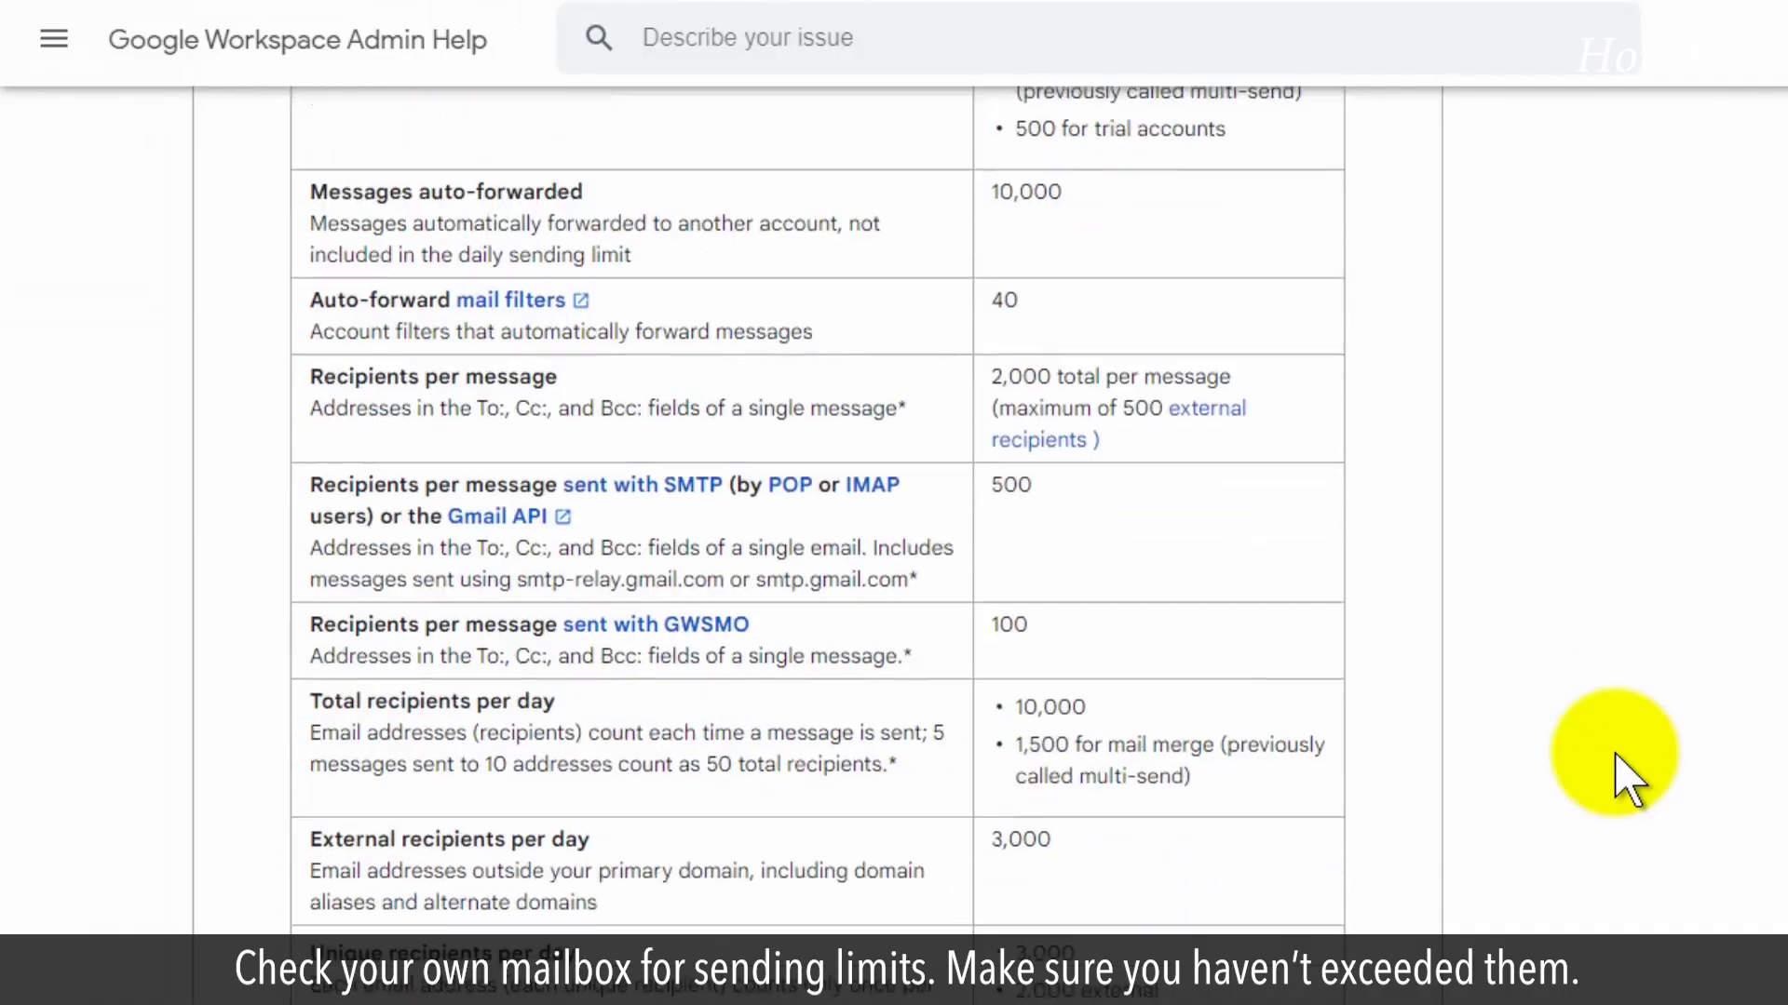
pyautogui.scroll(-1, 1624, 772)
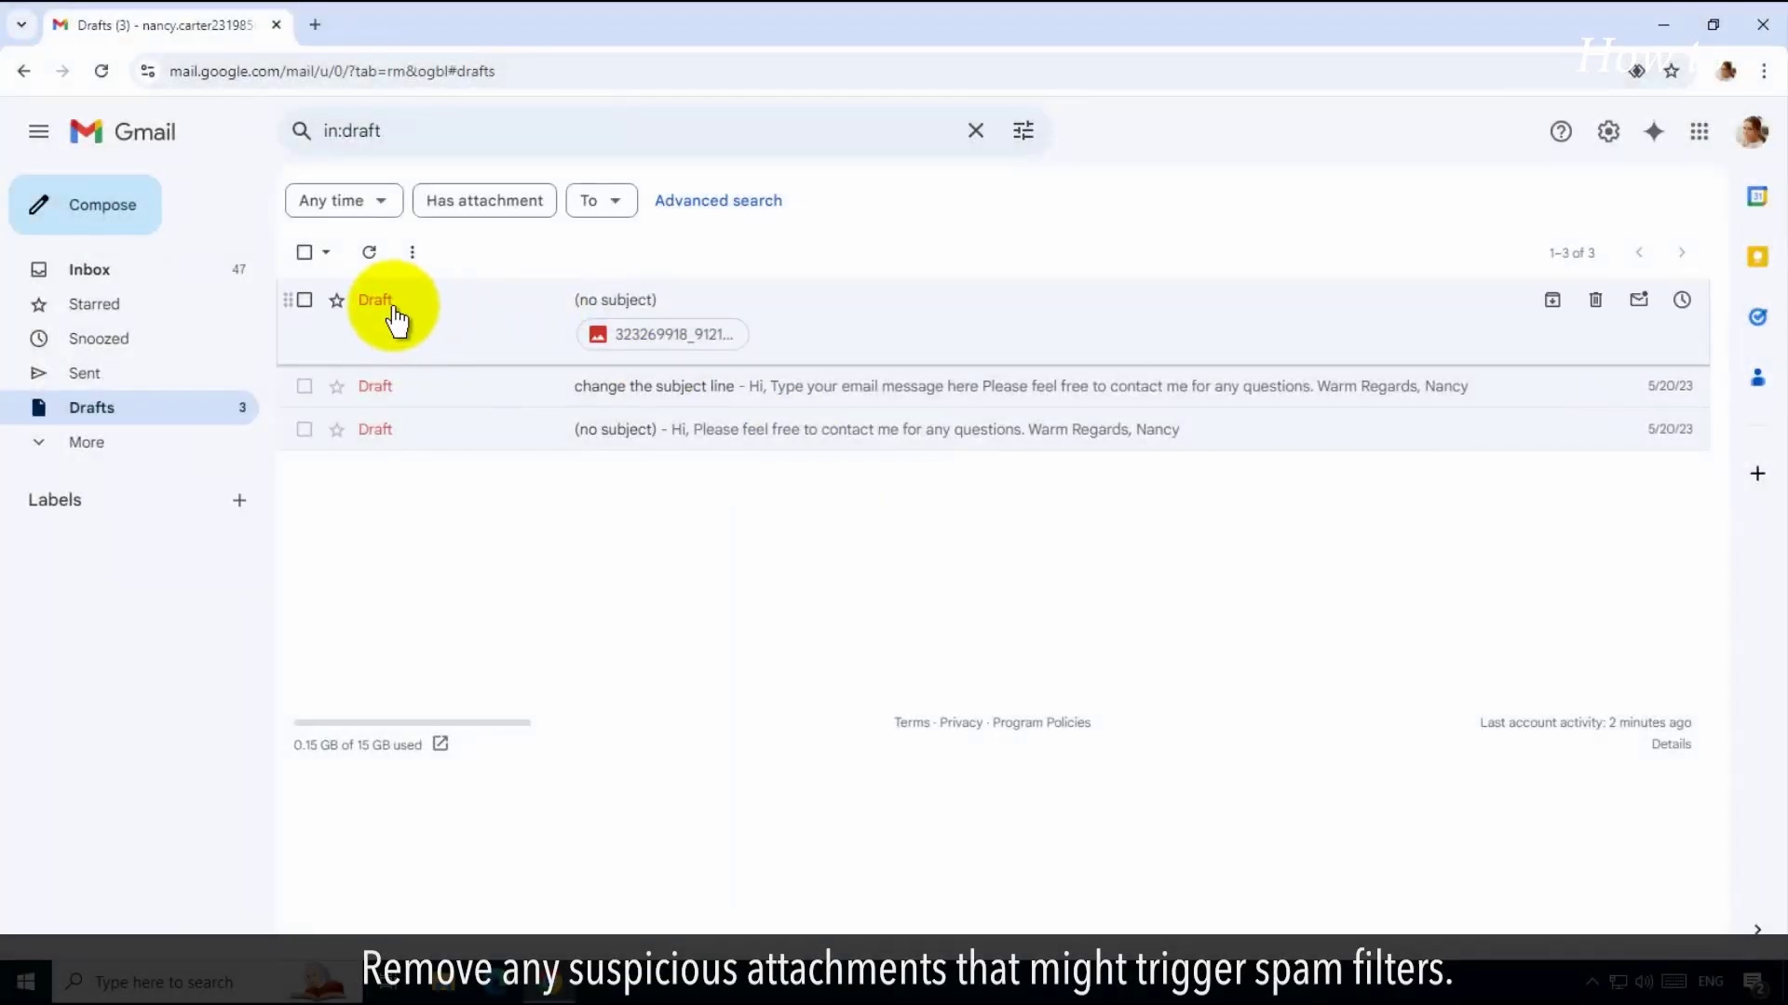
# - Remove the image attachment from the subject-less draft, then open the 'change the subject line' draft
pyautogui.click(401, 310)
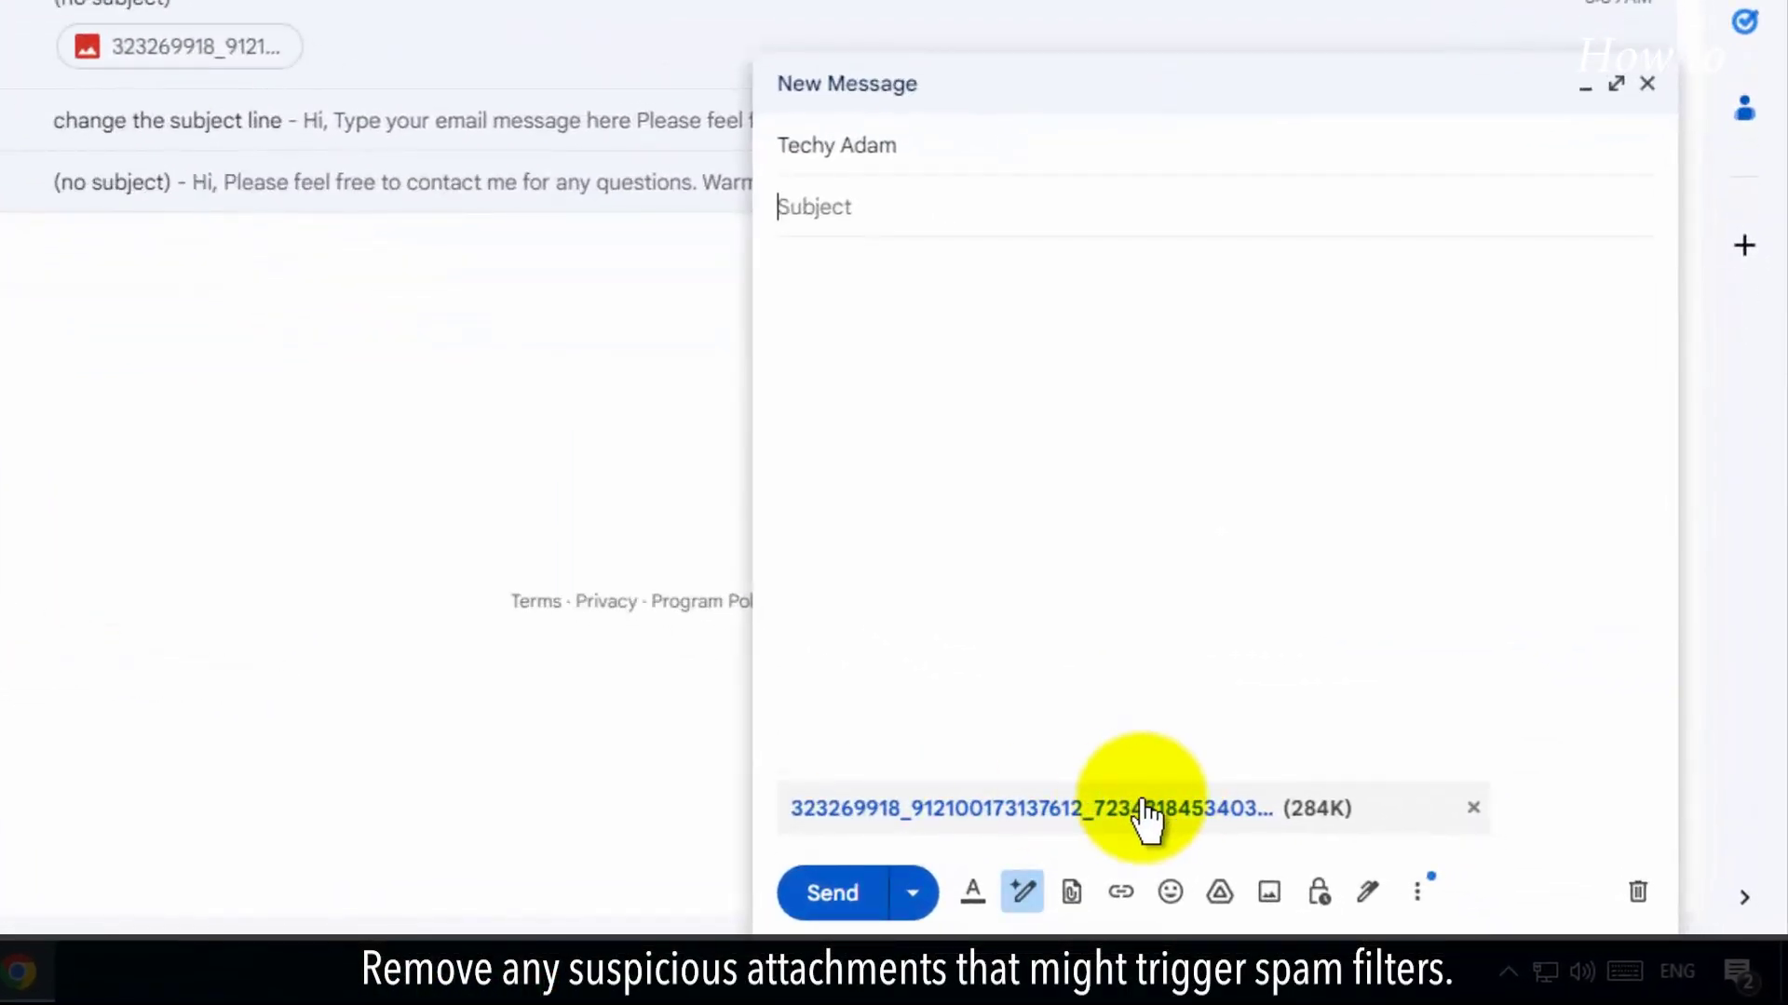
pyautogui.click(1476, 810)
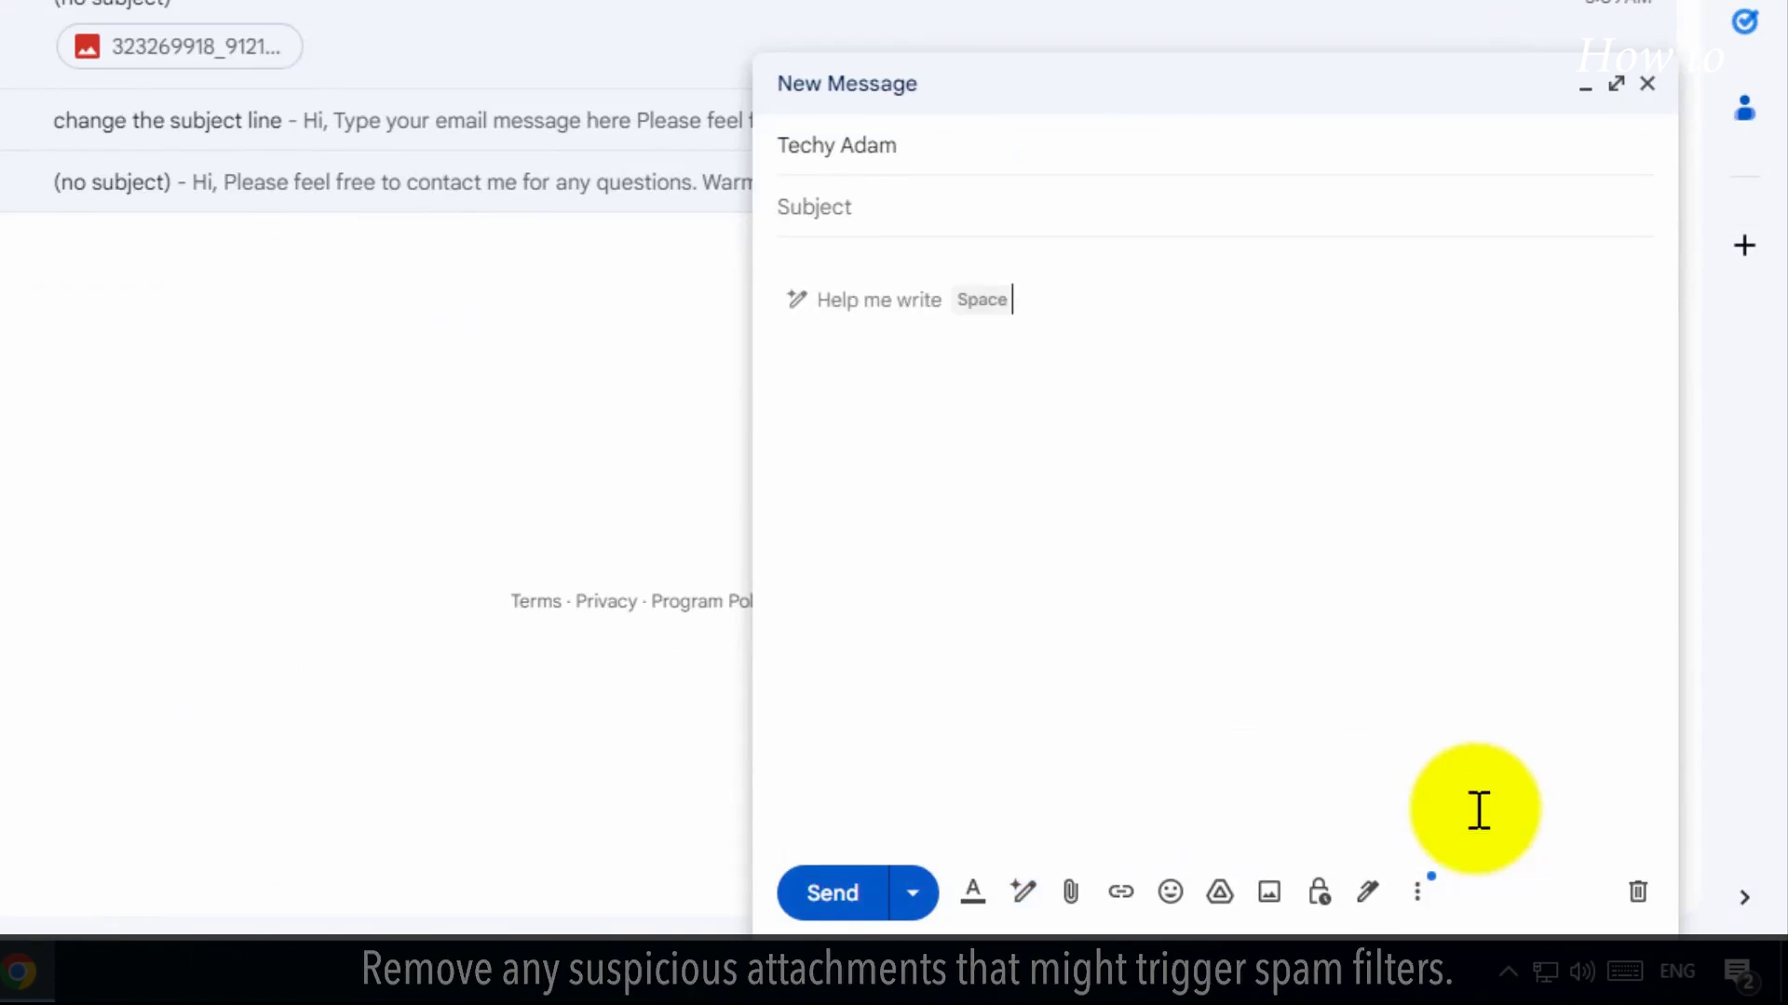
pyautogui.click(1647, 84)
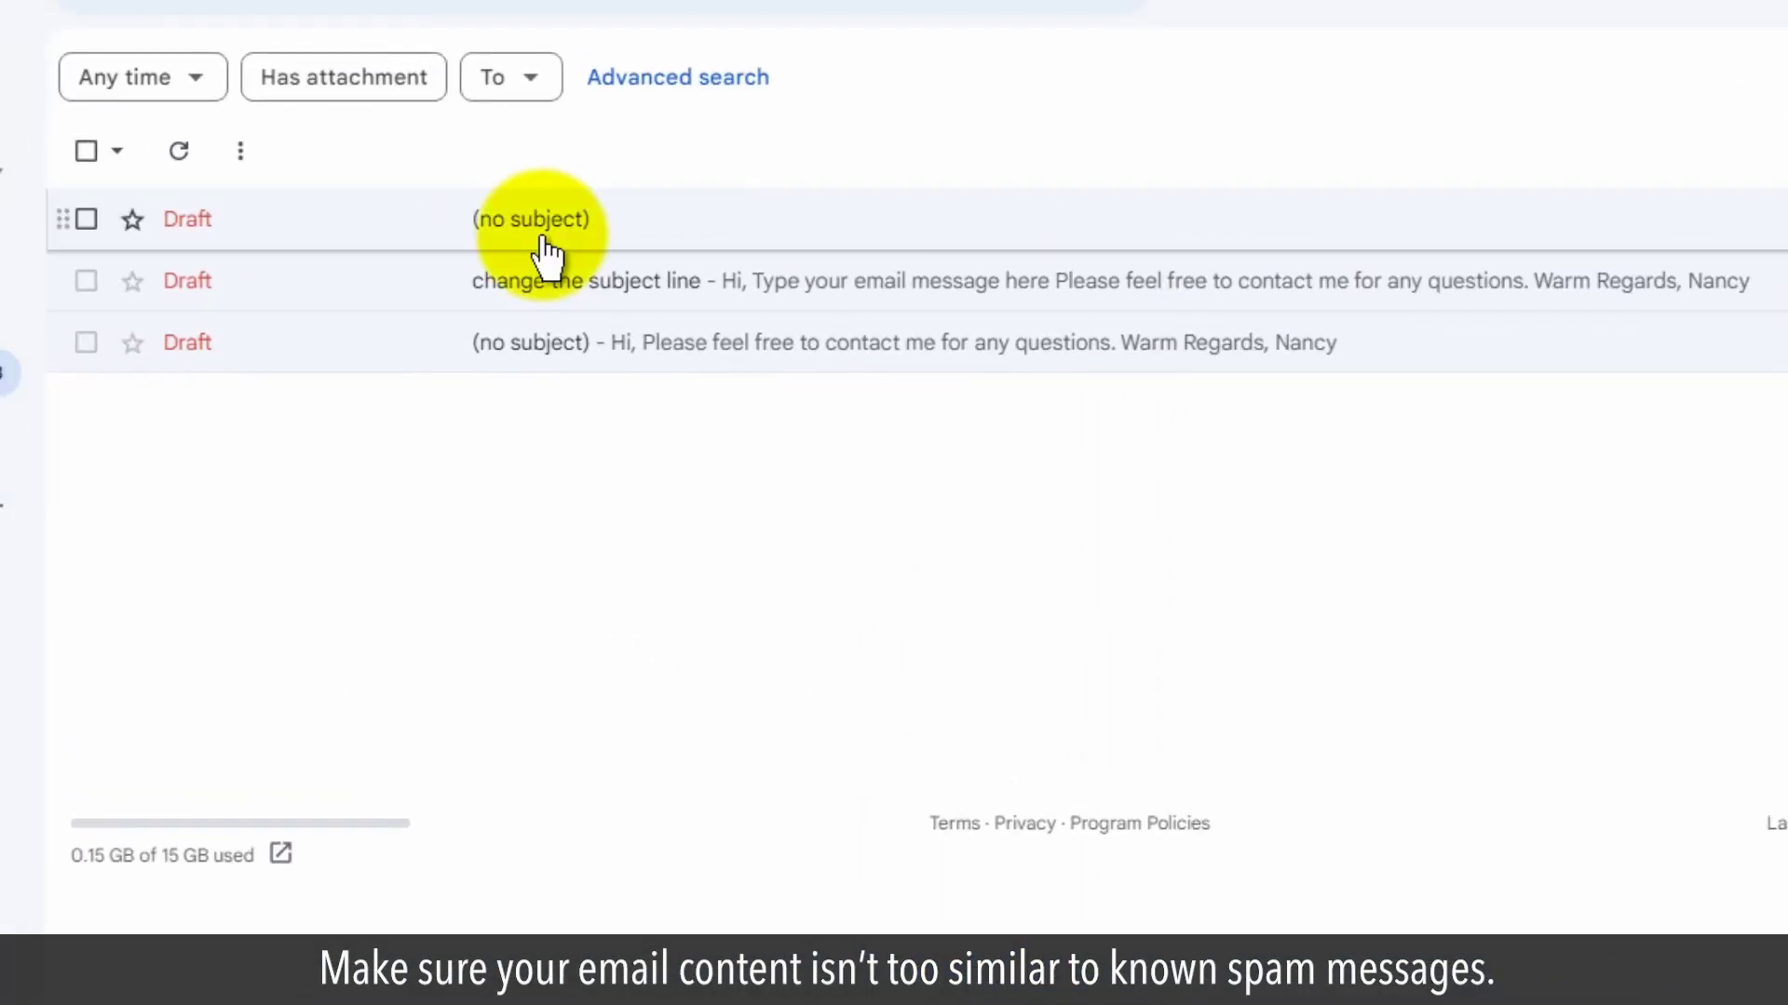
pyautogui.click(566, 273)
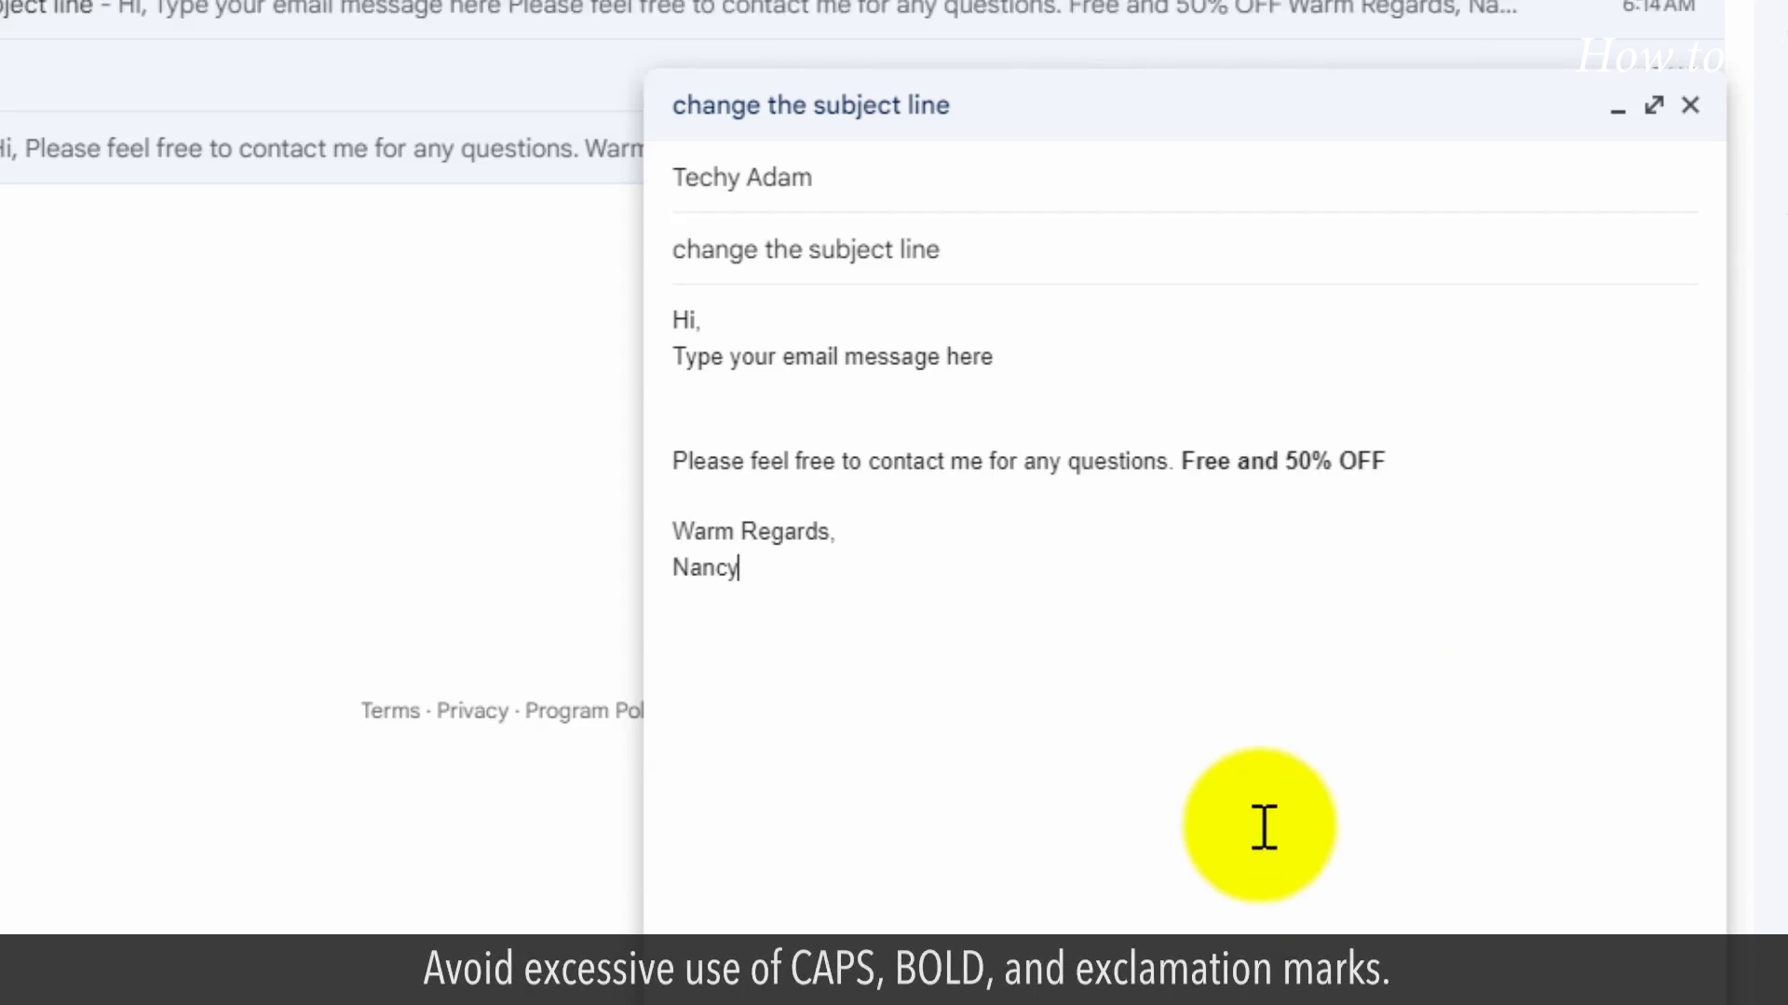
# - Put the cursor right after the bold 'Free and 50% OFF' in the draft body to add '!'
pyautogui.click(1275, 728)
pyautogui.moveTo(1380, 461); pyautogui.dragTo(1385, 461)
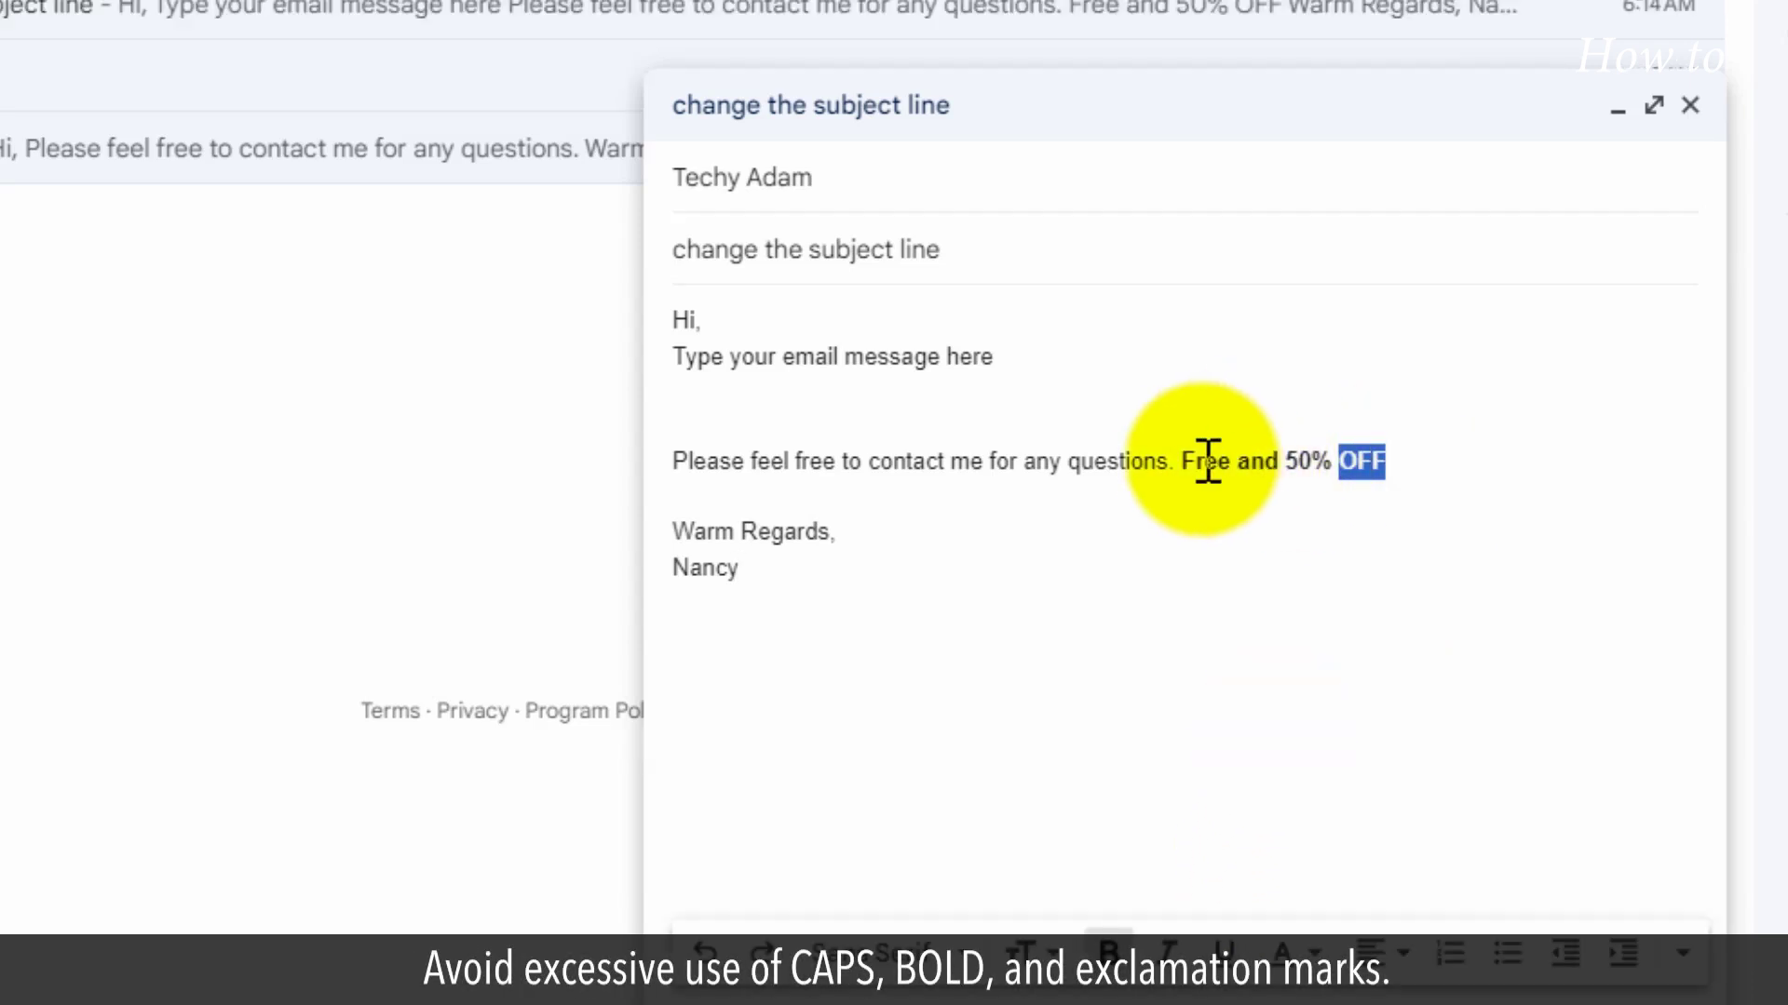
pyautogui.click(1446, 468)
pyautogui.write('!')
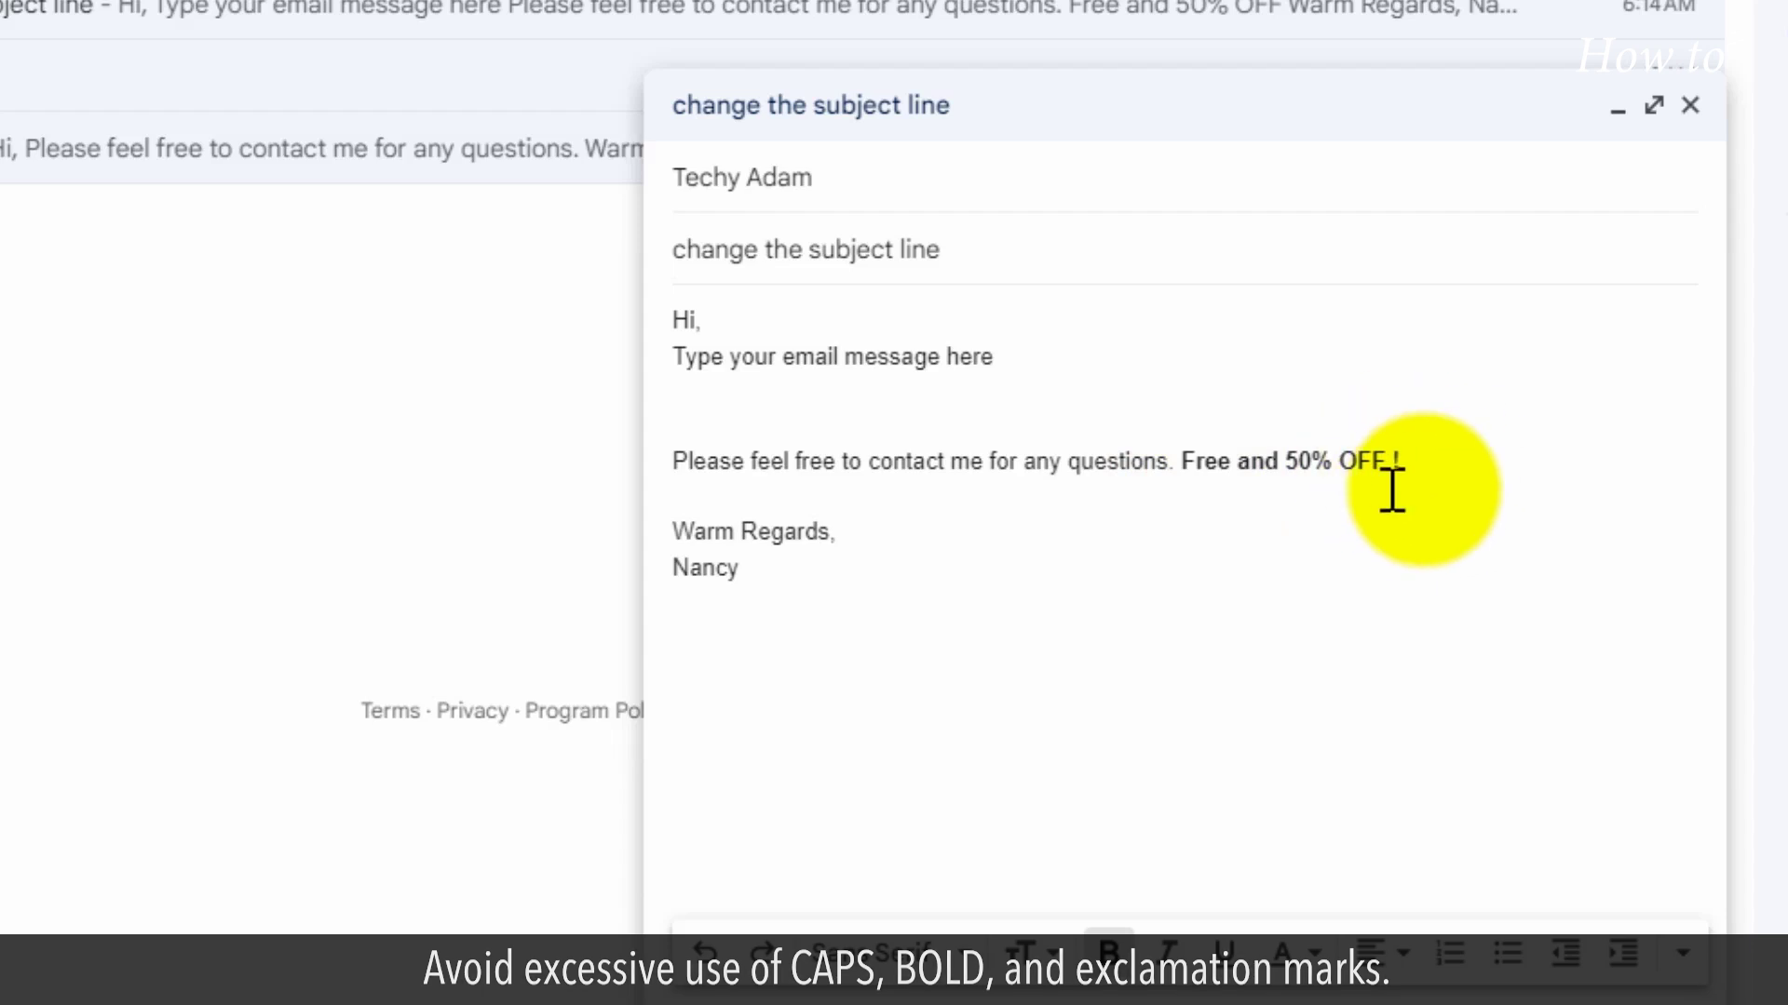